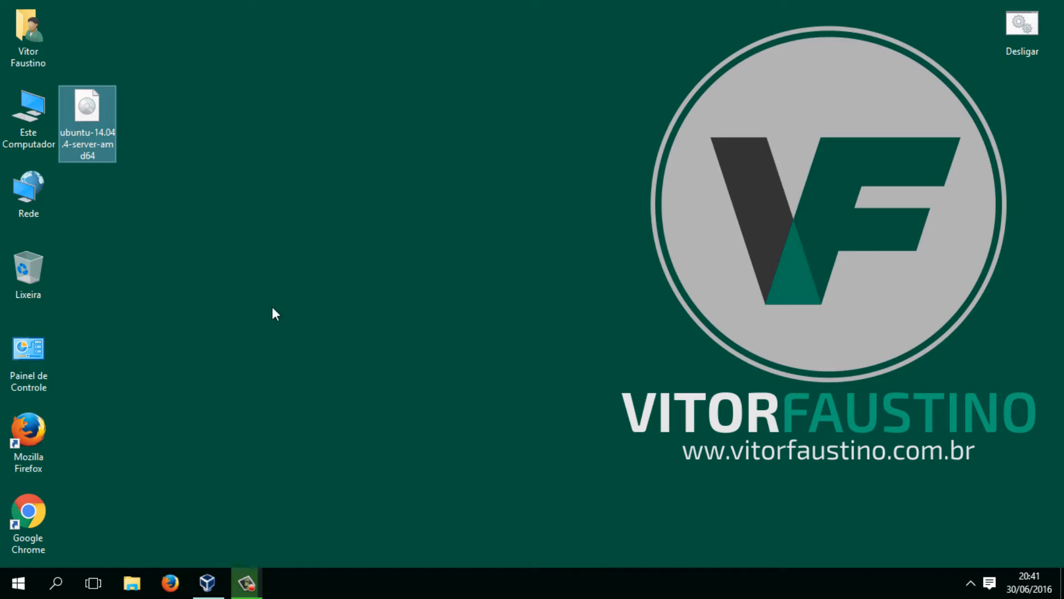
Step: Switch to VirtualBox and start a new virtual machine named "Ubuntu 14 Server"
click(207, 582)
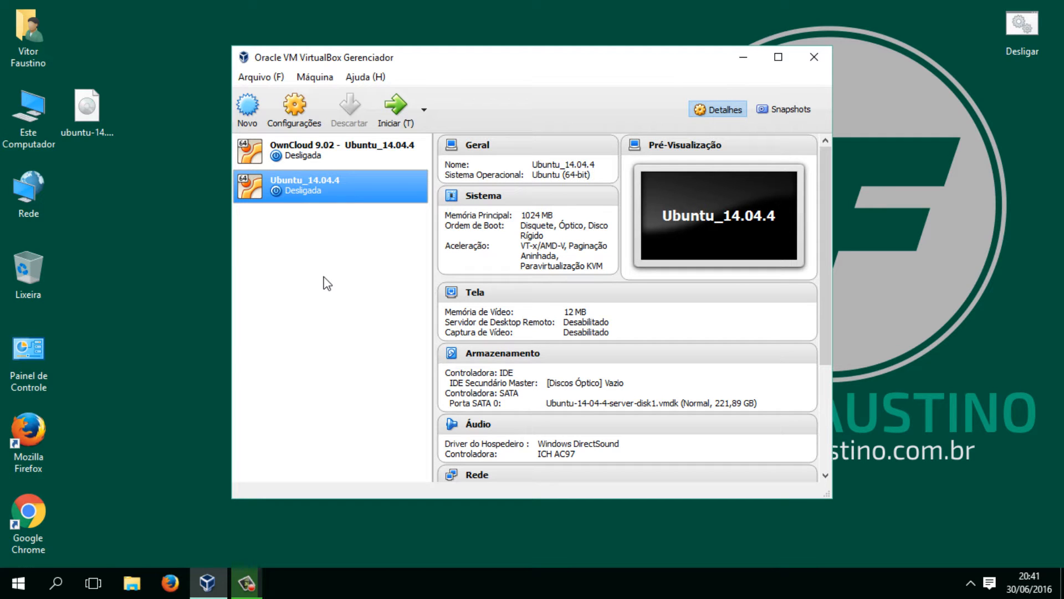
click(247, 108)
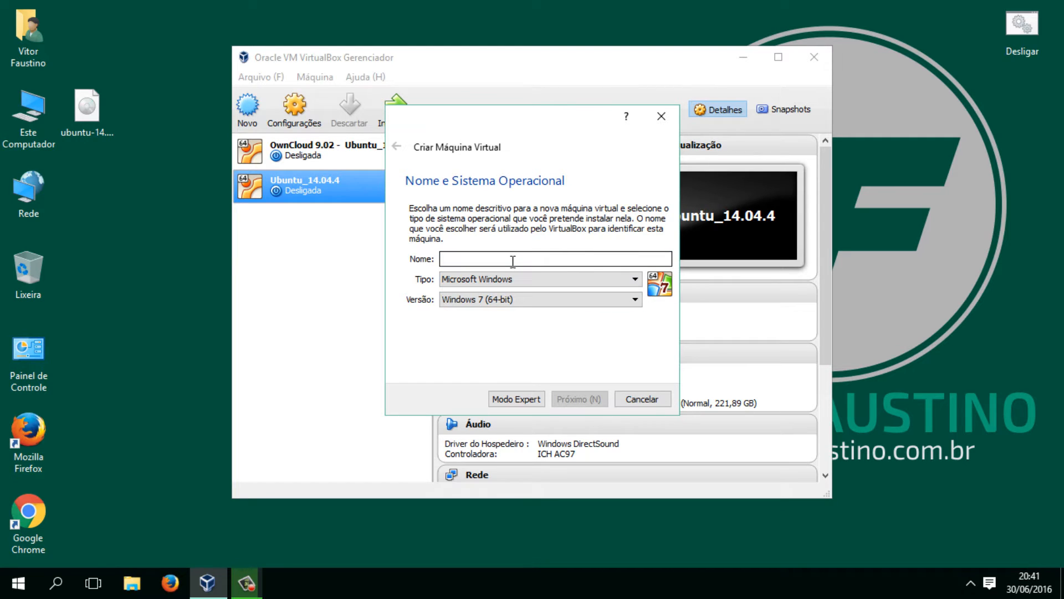
text(Unb)
key(BackSpace)
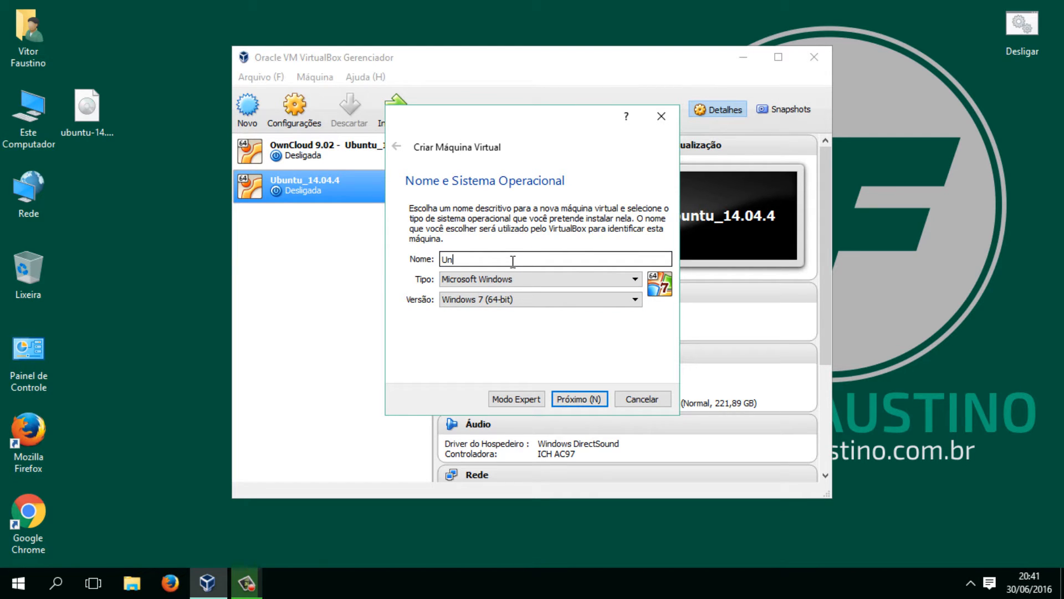
text(bunt)
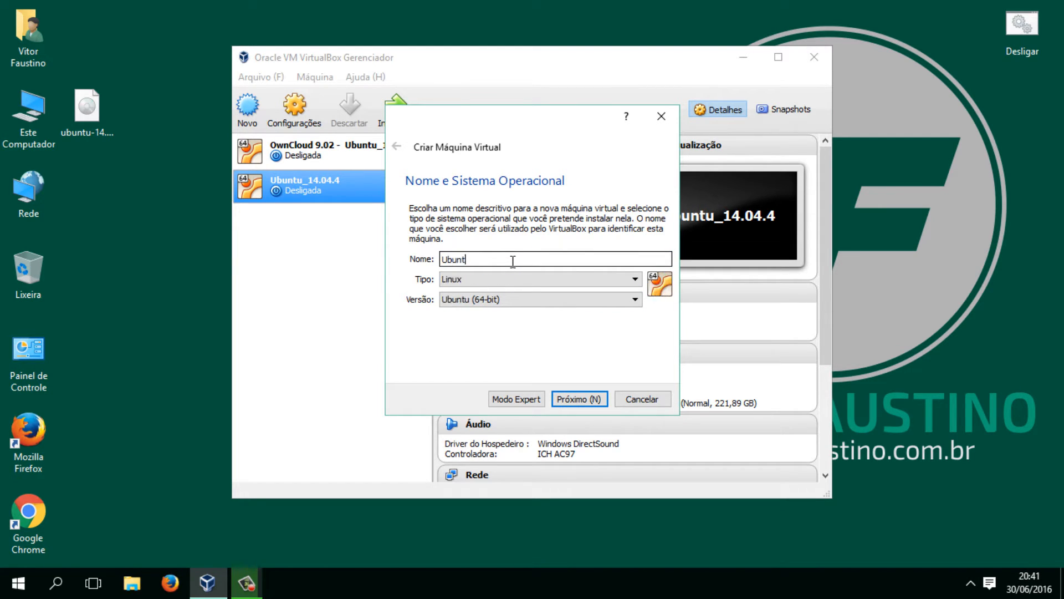
text(u 14 Server)
drag(473, 259, 435, 259)
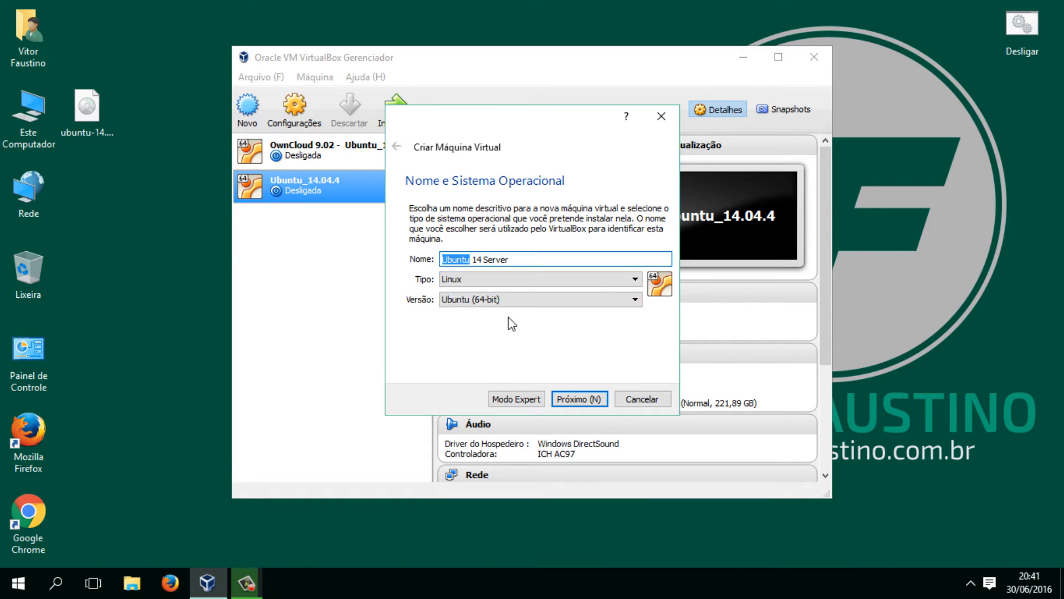
Step: Set the machine's operating system type to Linux and version to Ubuntu (64-bit), and proceed to the memory settings
click(612, 281)
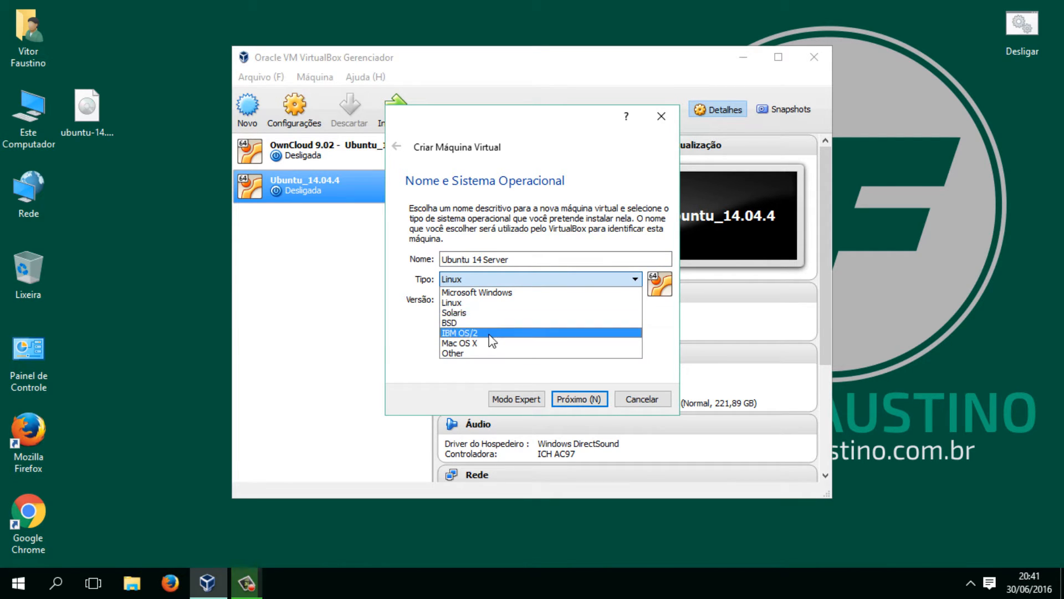
click(460, 303)
click(488, 300)
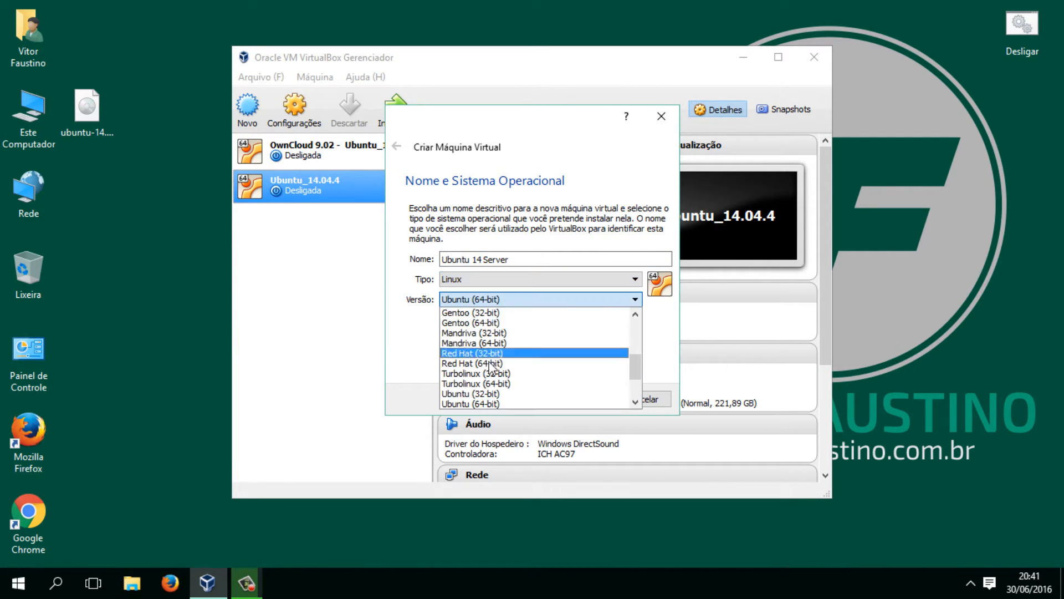
click(411, 331)
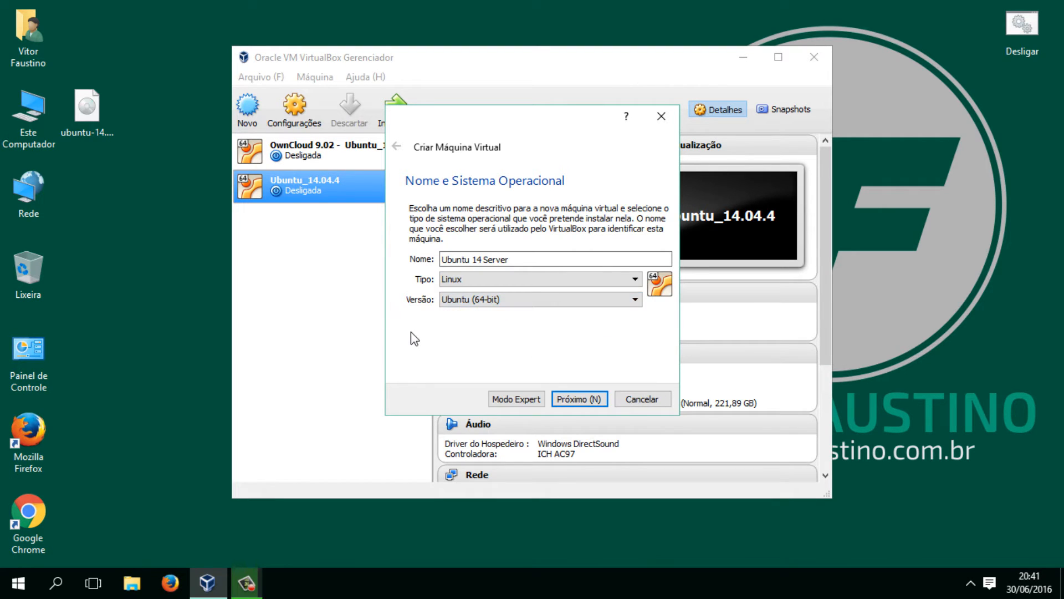
click(590, 400)
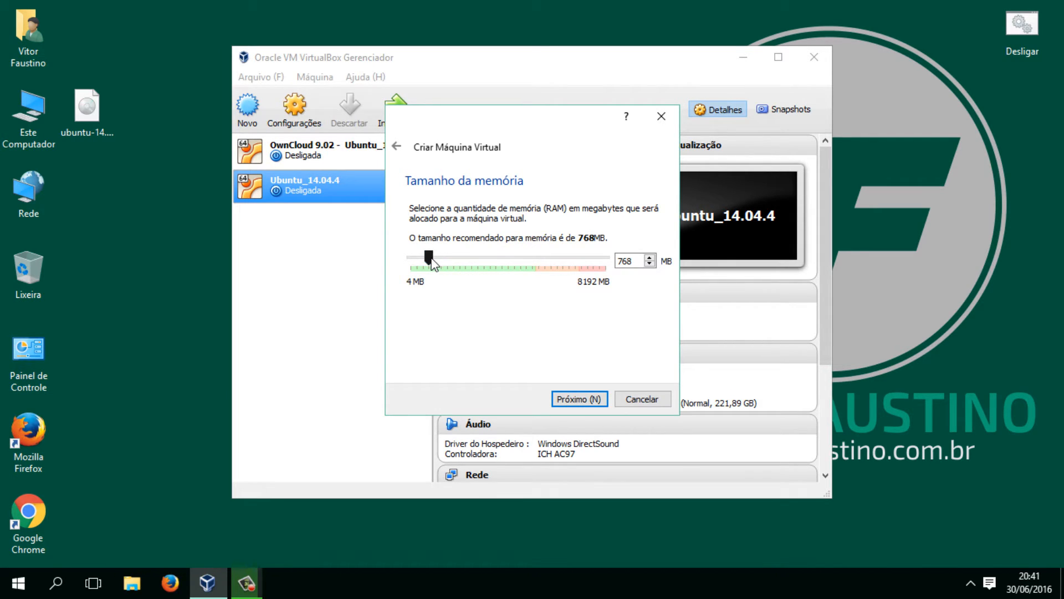
Step: Allocate 1024 MB of memory to the new virtual machine and proceed to the hard disk settings
drag(432, 258, 450, 258)
drag(454, 257, 440, 265)
click(567, 401)
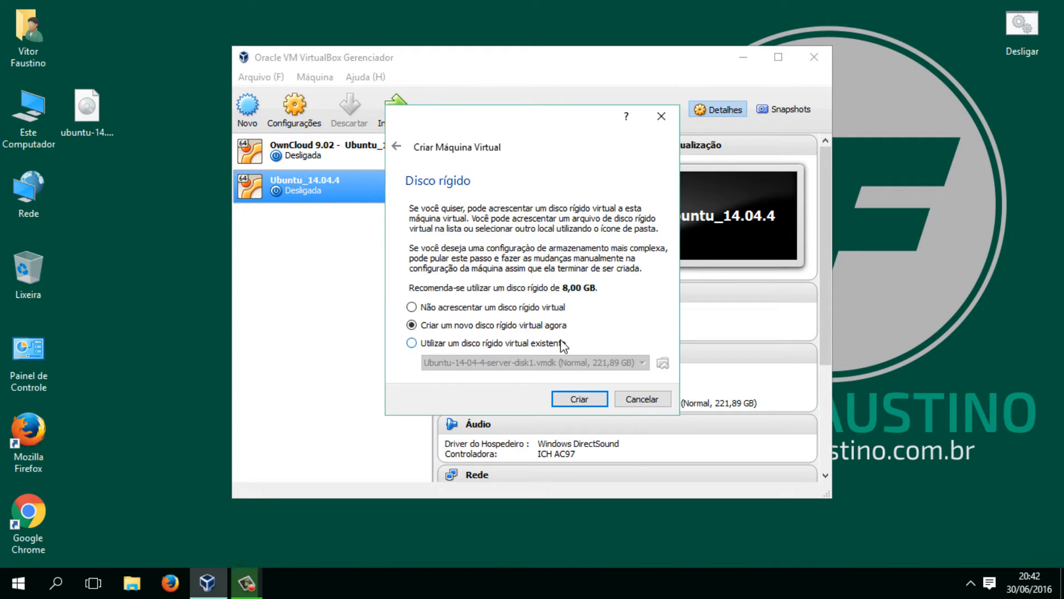
Step: Configure a new virtual hard disk as a dynamically allocated VDI with a size of 61,98 GB
click(579, 398)
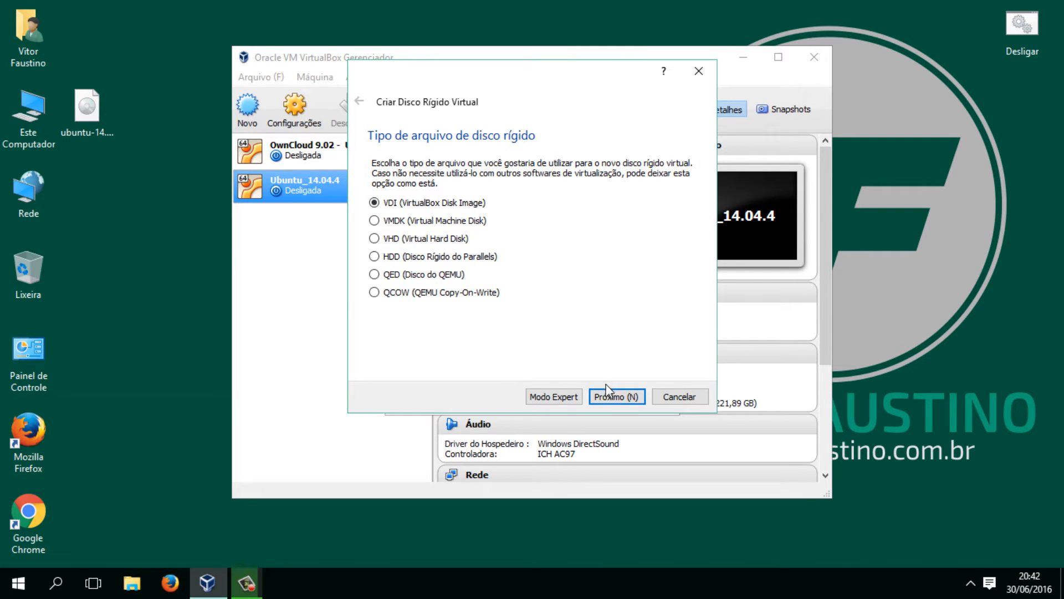
click(620, 395)
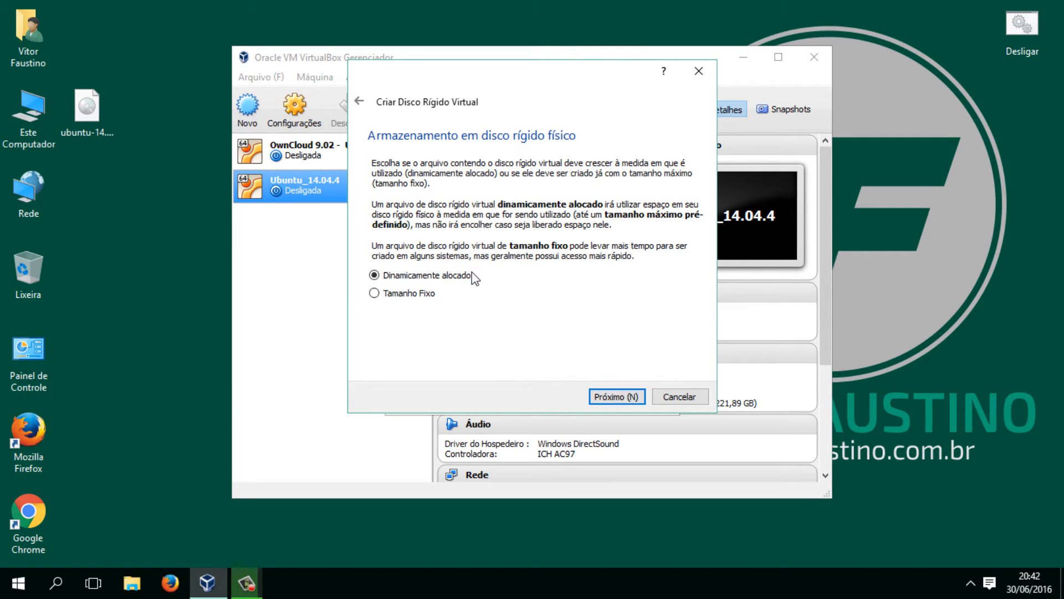
click(427, 295)
click(434, 277)
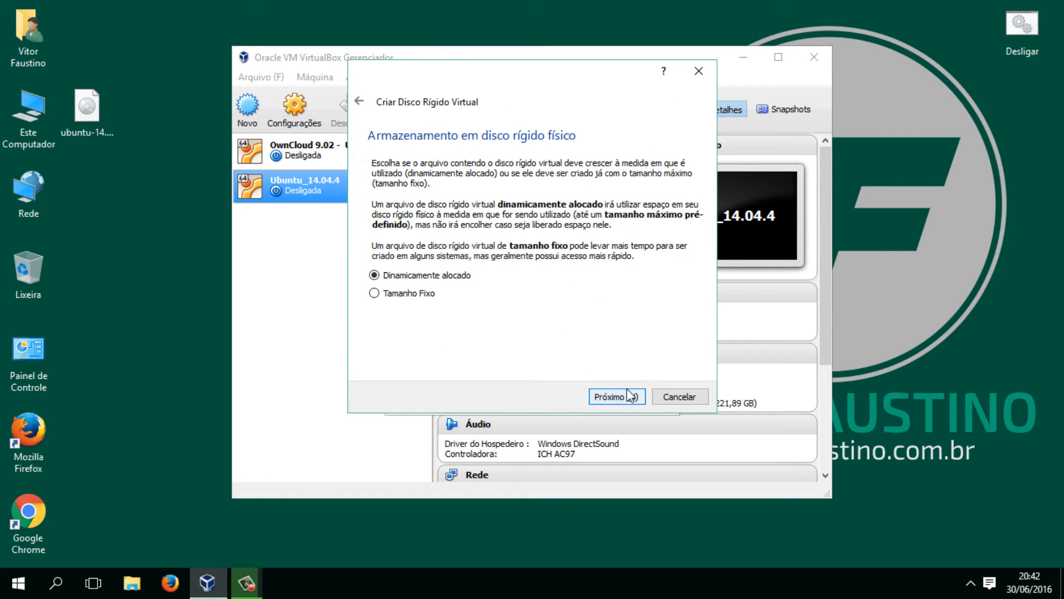
click(631, 397)
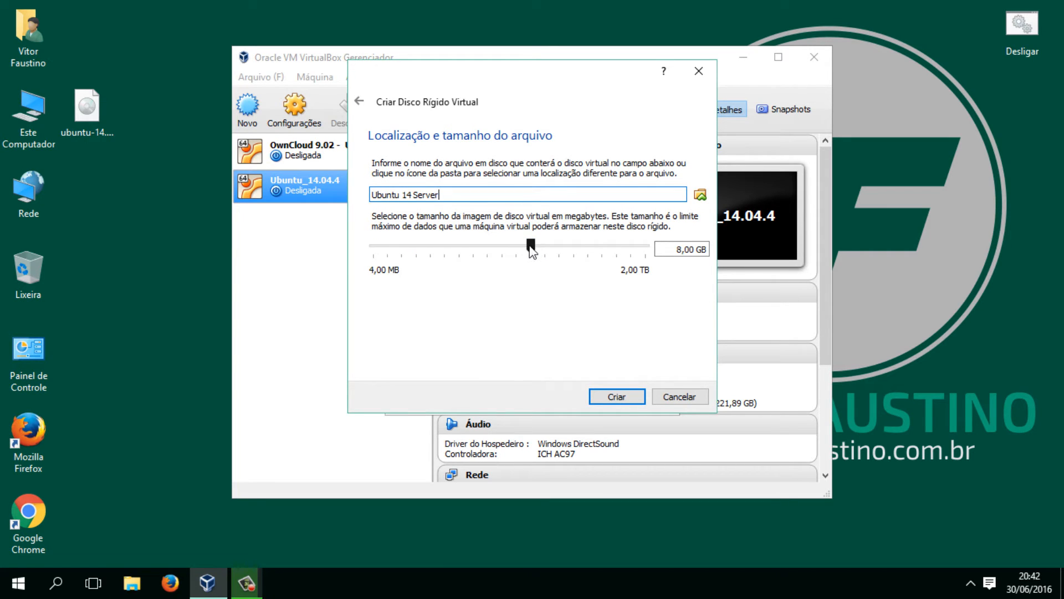
drag(532, 250, 574, 250)
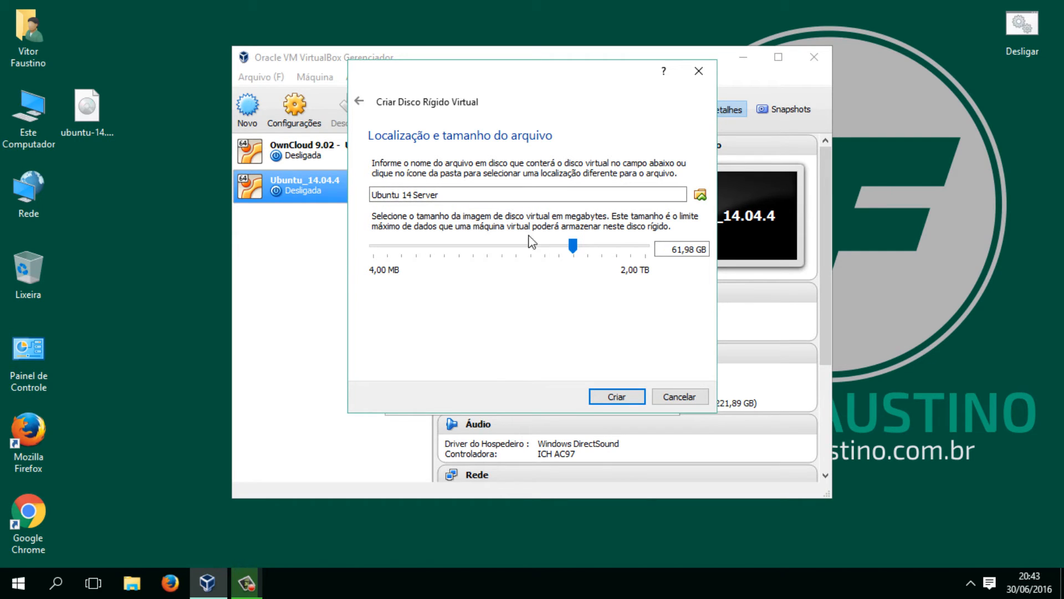
click(700, 195)
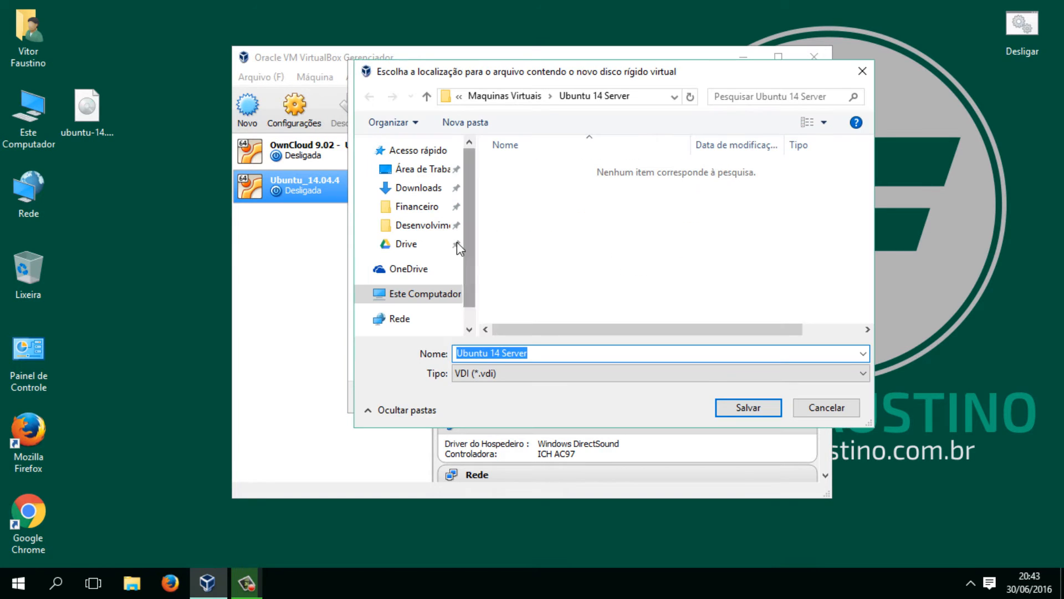
click(424, 174)
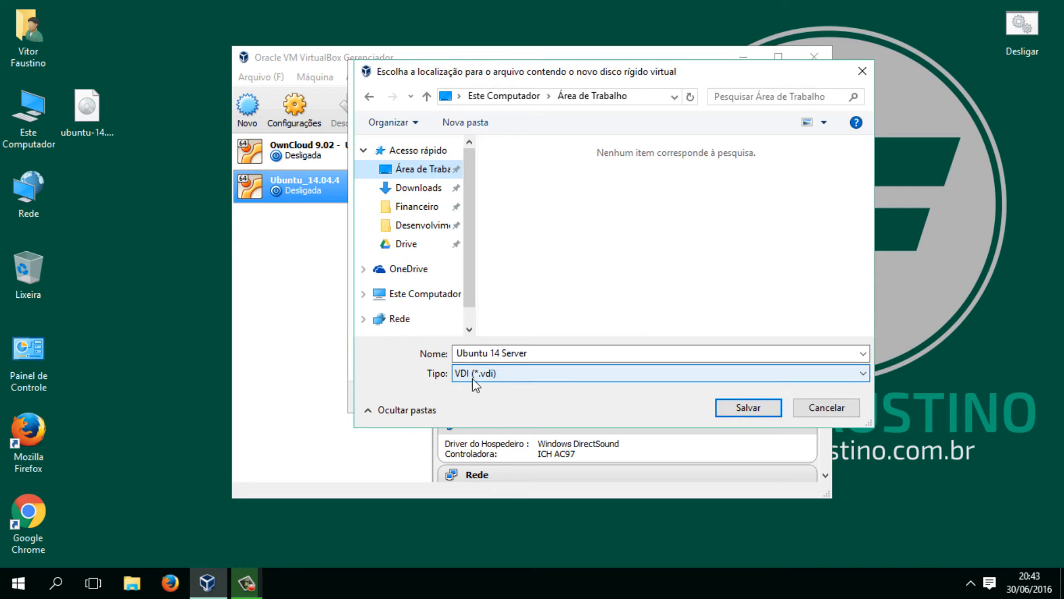
click(808, 408)
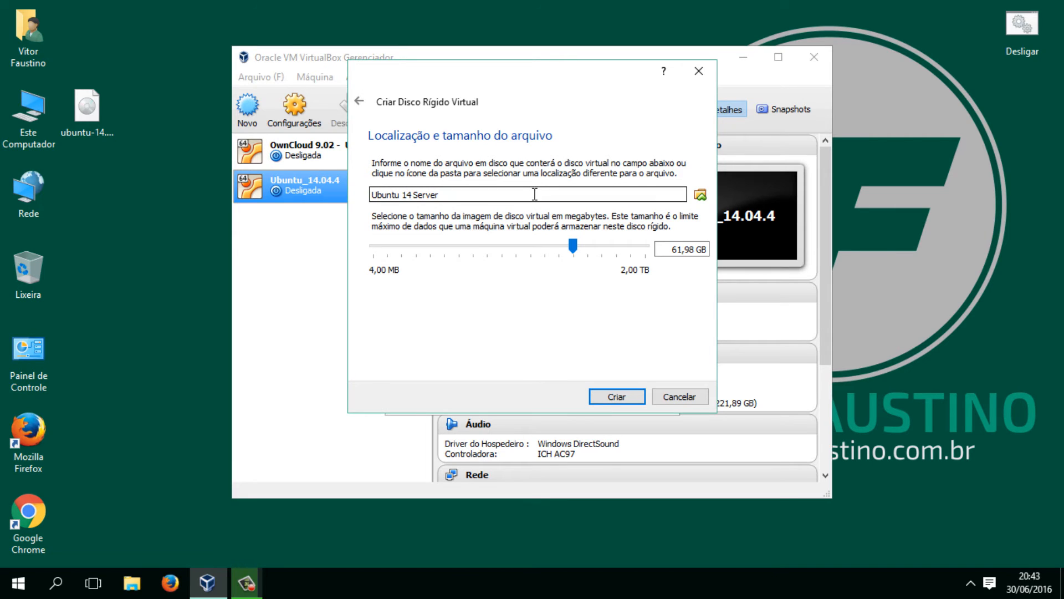
Step: Create the configured virtual disk to finish the new virtual machine
click(609, 397)
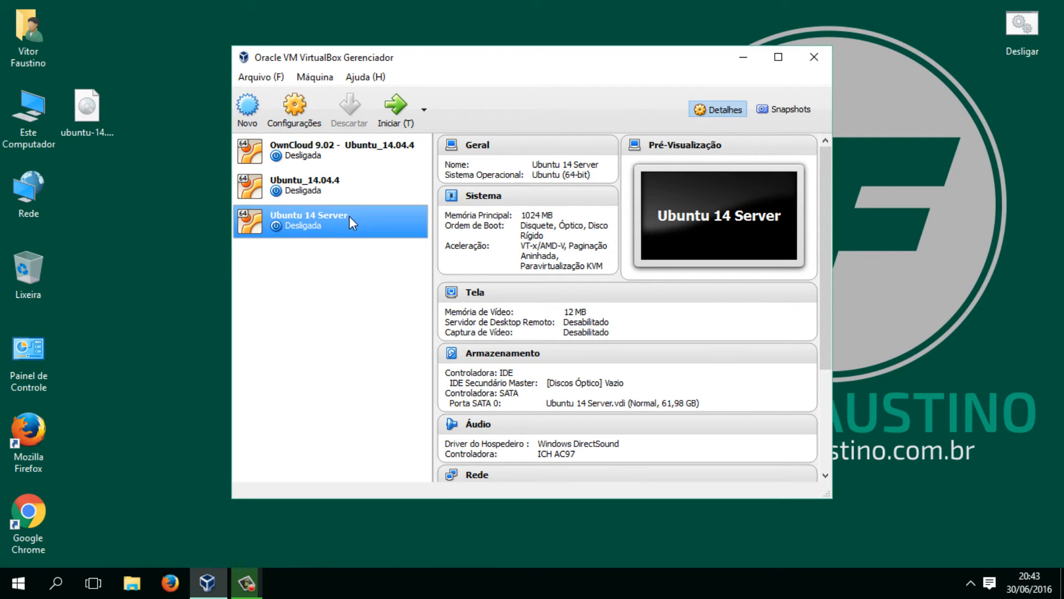
Step: Open the Ubuntu 14 Server settings and review the general section's advanced, description and encryption options
click(290, 110)
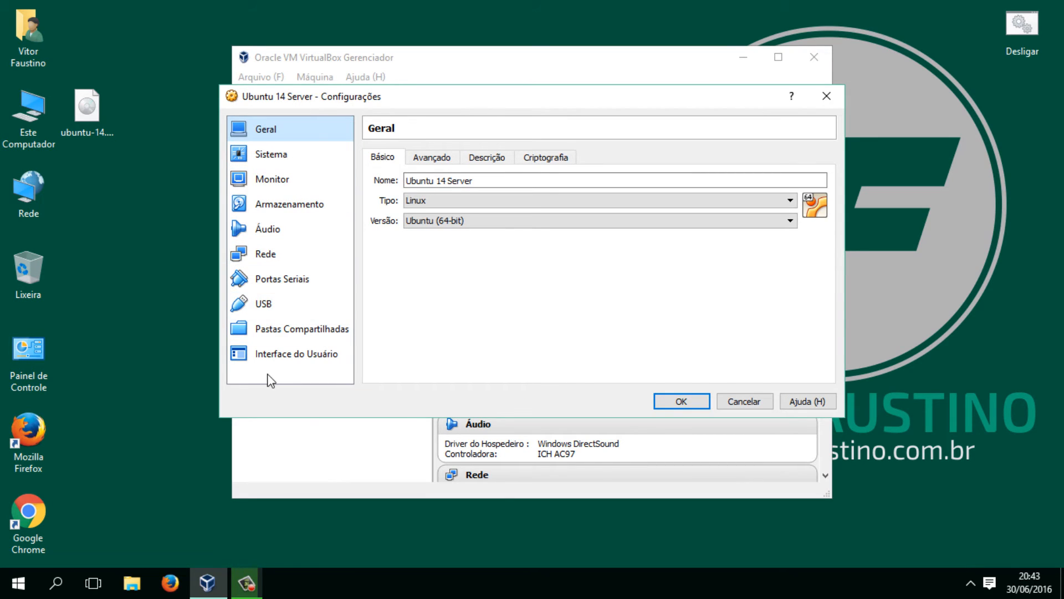
click(442, 158)
click(487, 158)
click(538, 158)
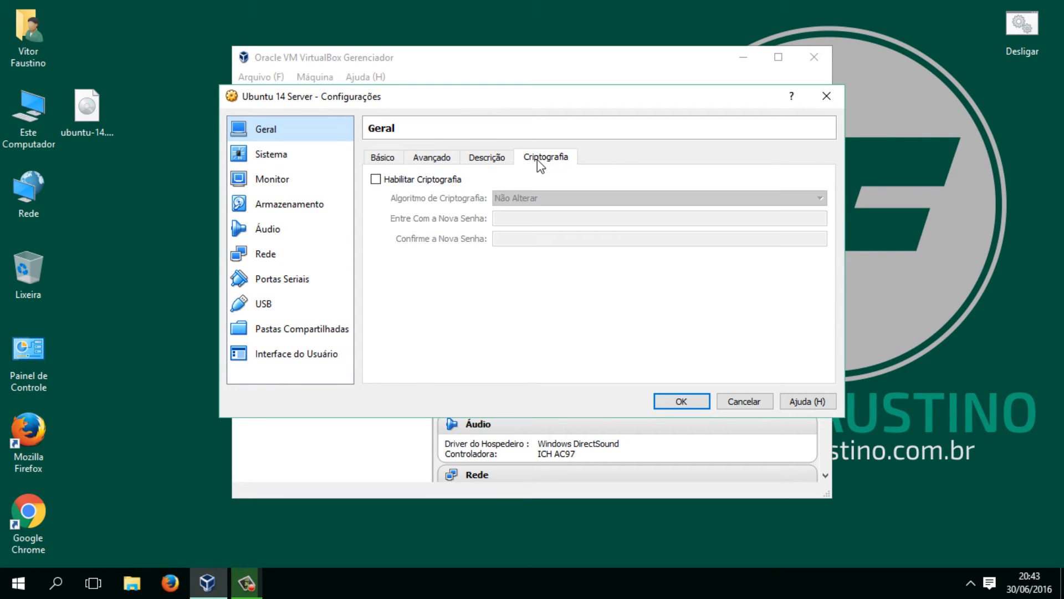
click(387, 160)
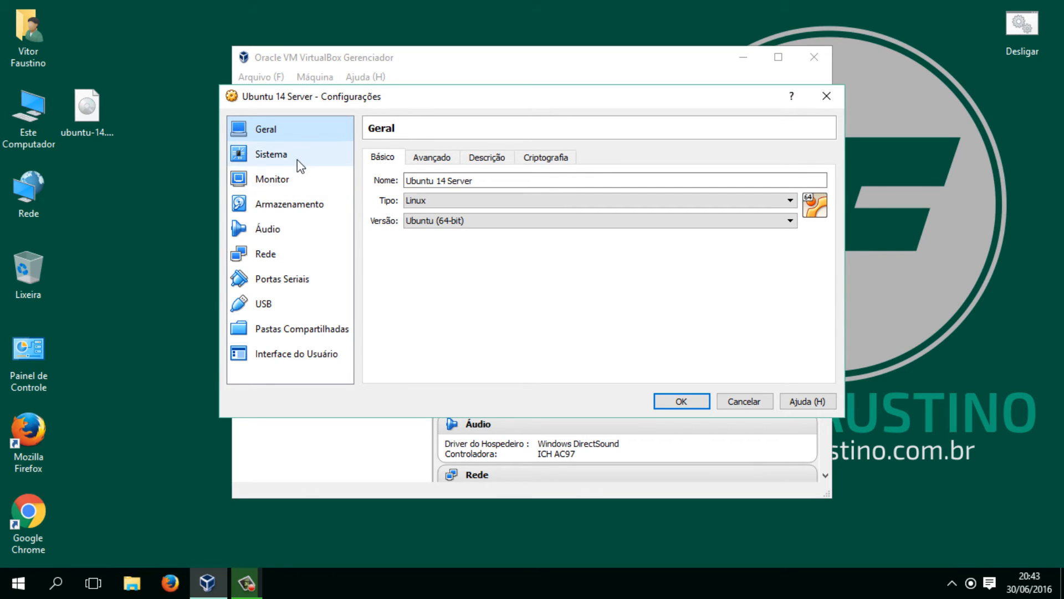
Step: Attach the ubuntu-14.04.4-server-amd64 disc image from the desktop to the empty IDE optical drive in the storage settings
click(285, 209)
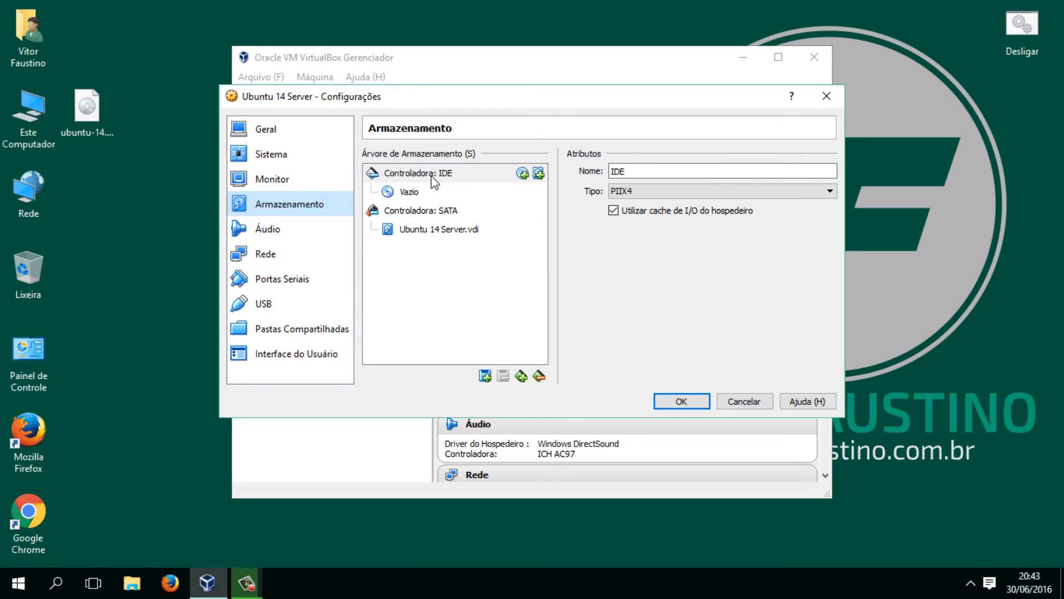
click(404, 194)
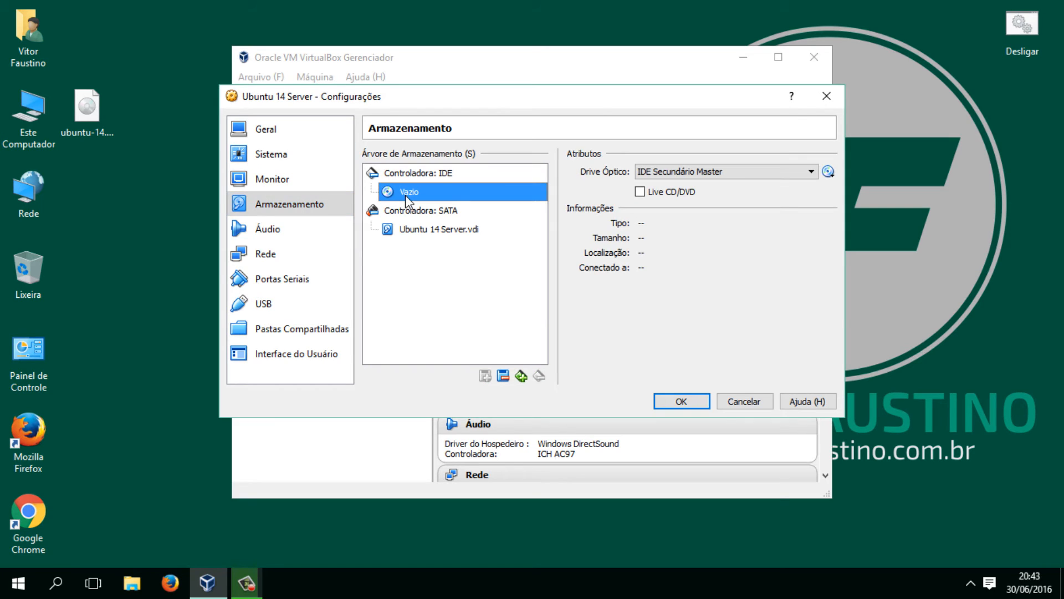
click(829, 172)
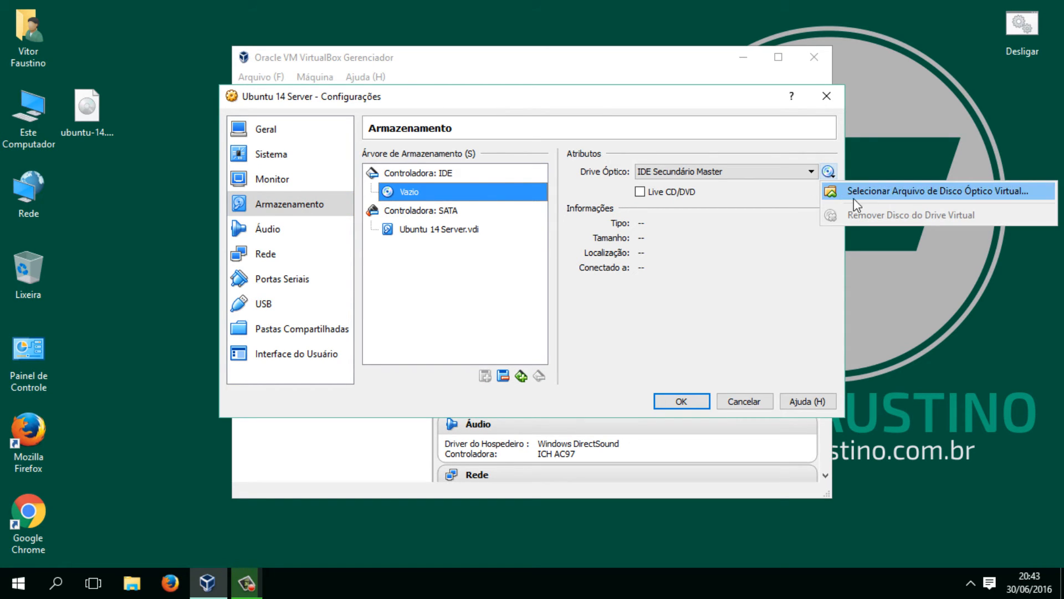
click(942, 198)
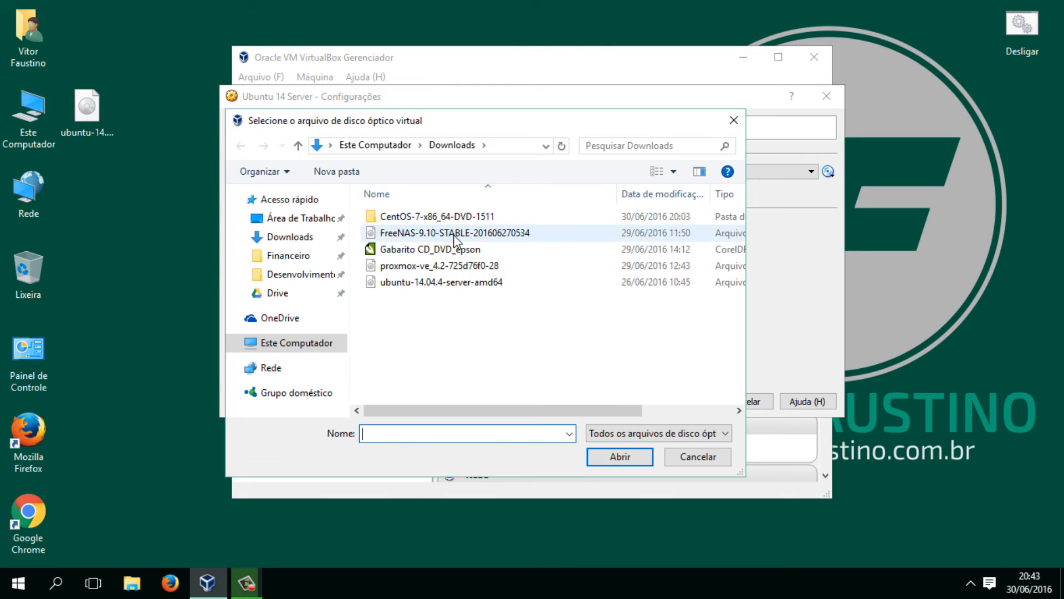
click(302, 218)
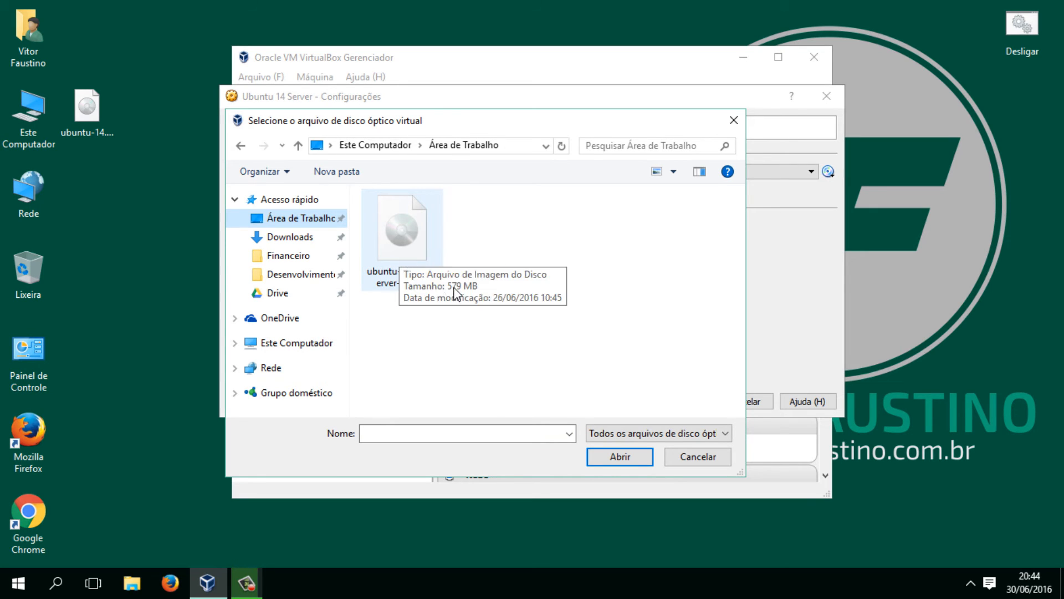
click(430, 247)
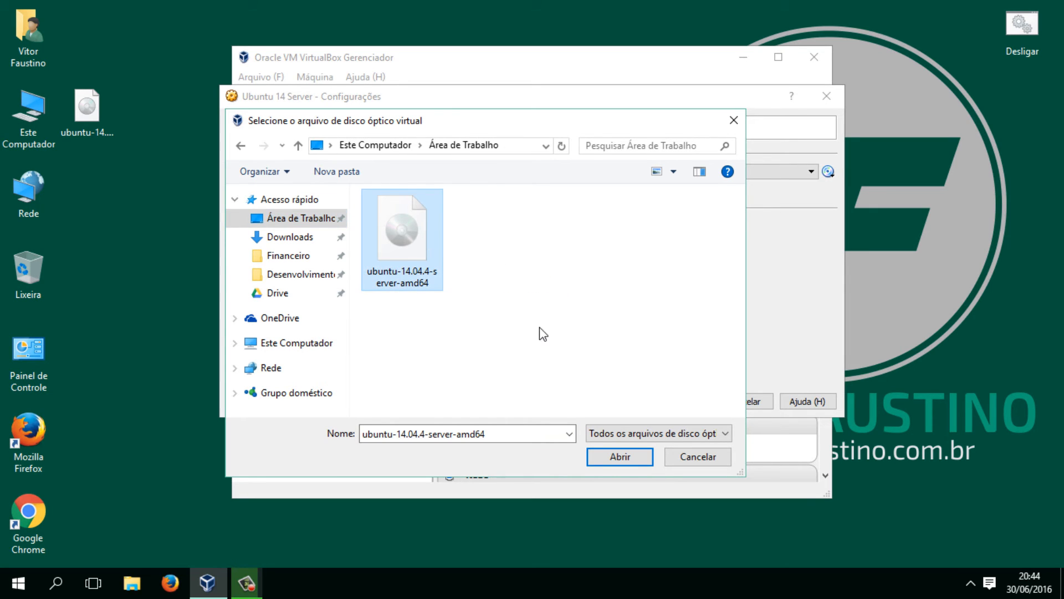
click(635, 459)
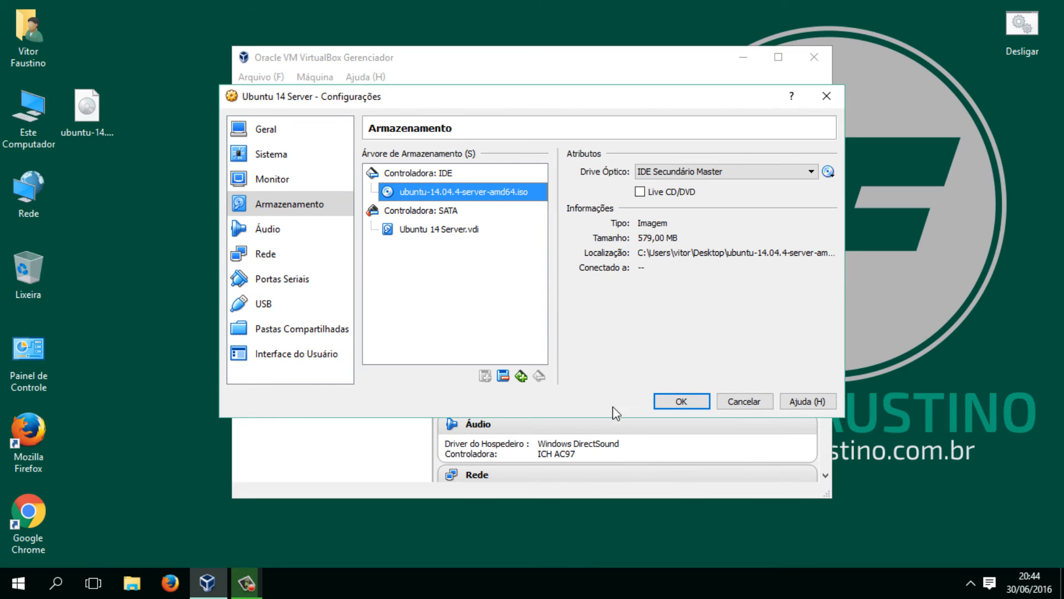
Step: Set network adapter 1 to bridged mode (Placa em modo Bridge) using the Realtek RTL8723AE Wireless LAN 802.11n PCI-E NIC
click(296, 249)
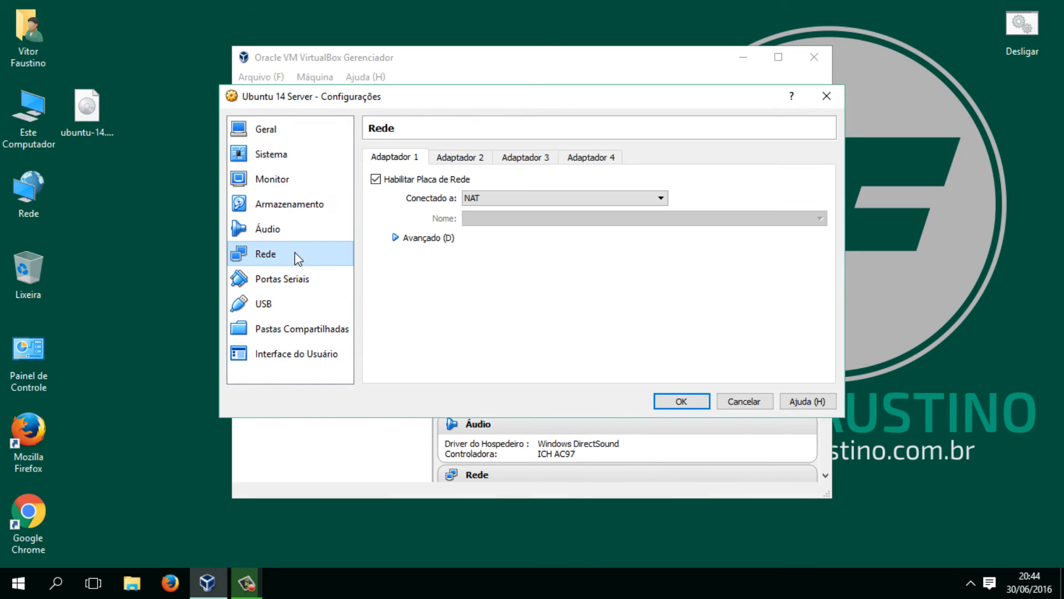
click(504, 206)
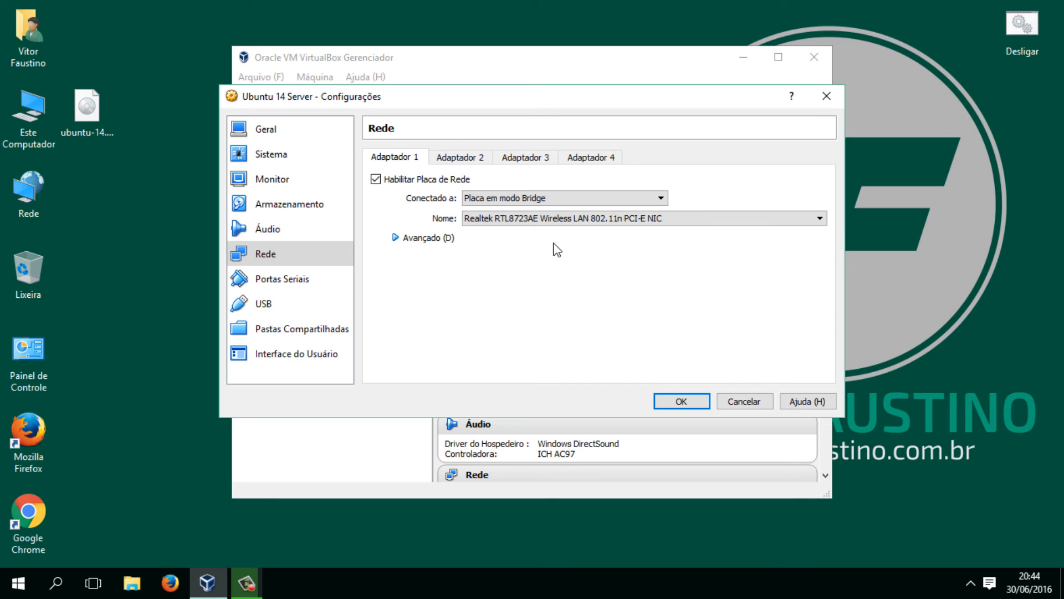
click(664, 218)
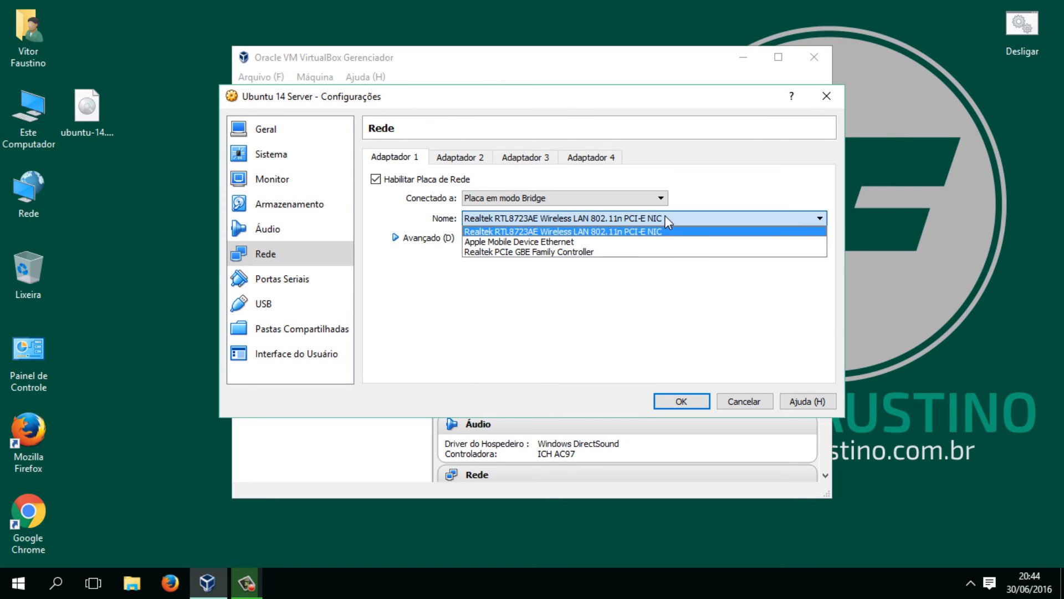
click(548, 251)
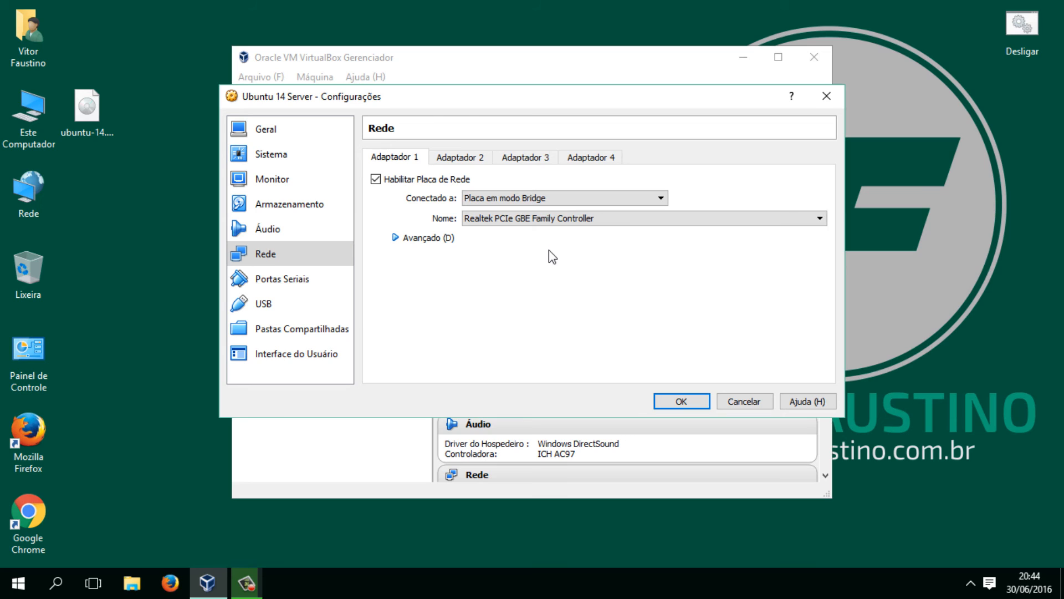
click(553, 220)
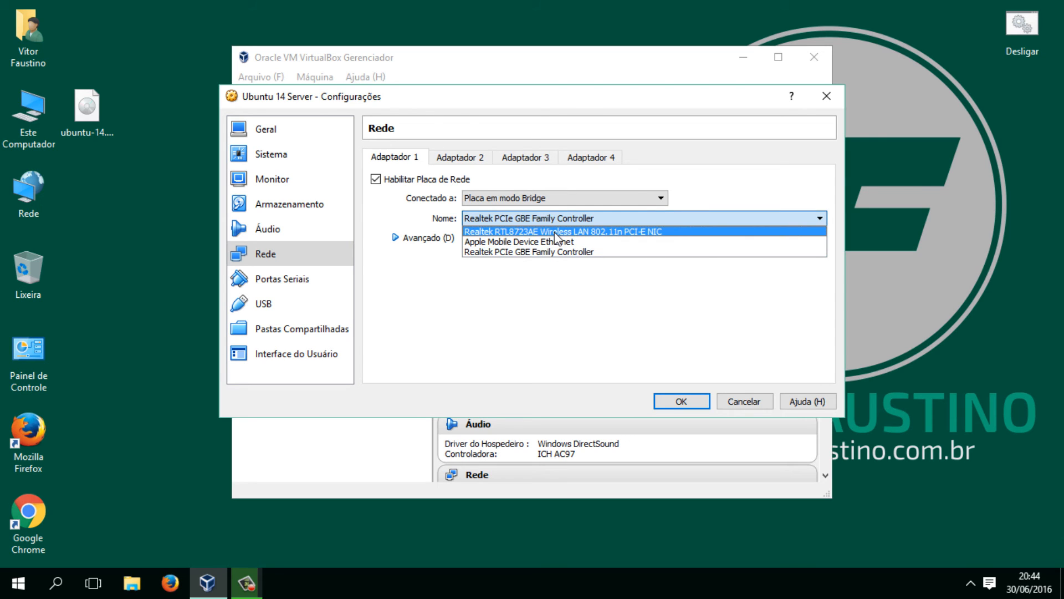
click(555, 232)
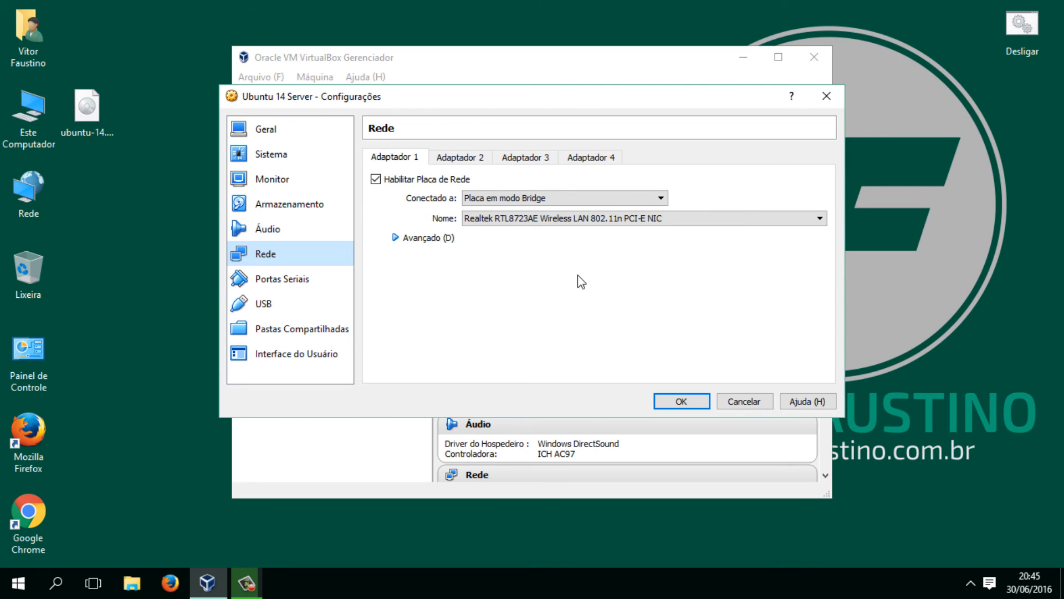
Step: Recheck the storage and network settings, save them, and start the Ubuntu 14 Server virtual machine
click(304, 204)
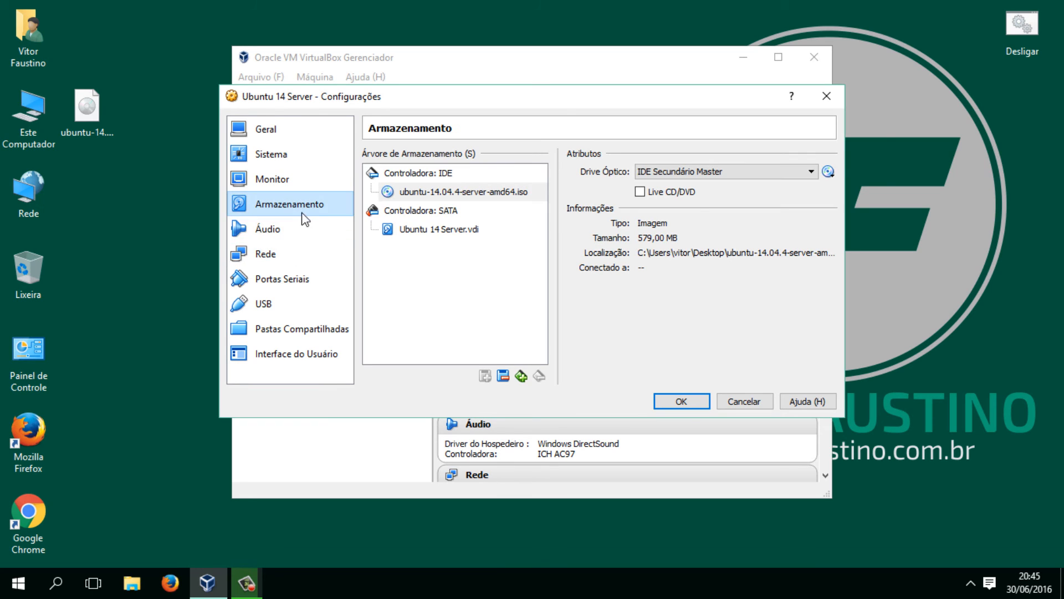
click(301, 256)
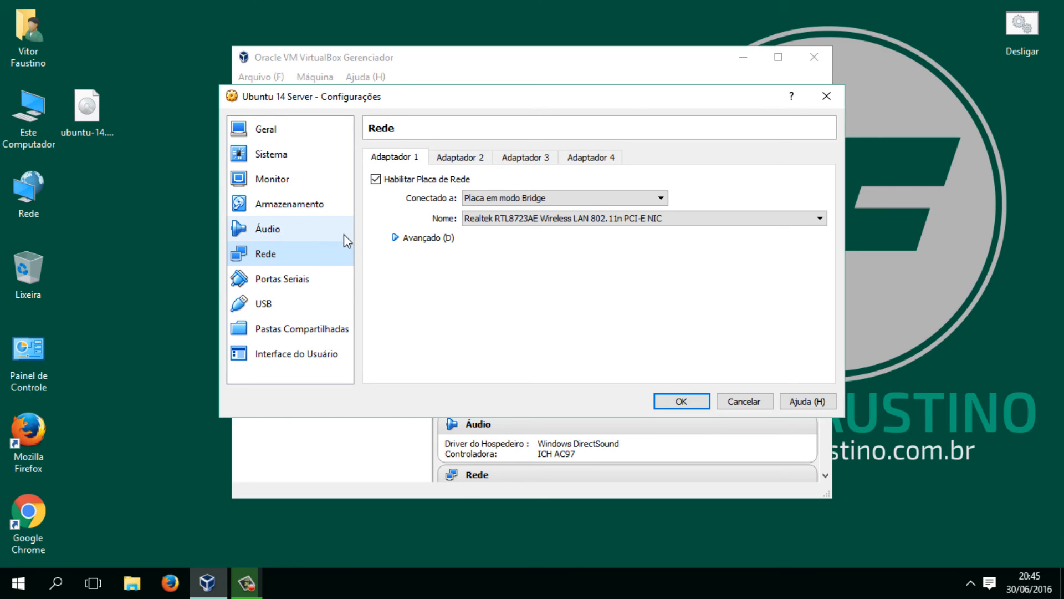
click(668, 406)
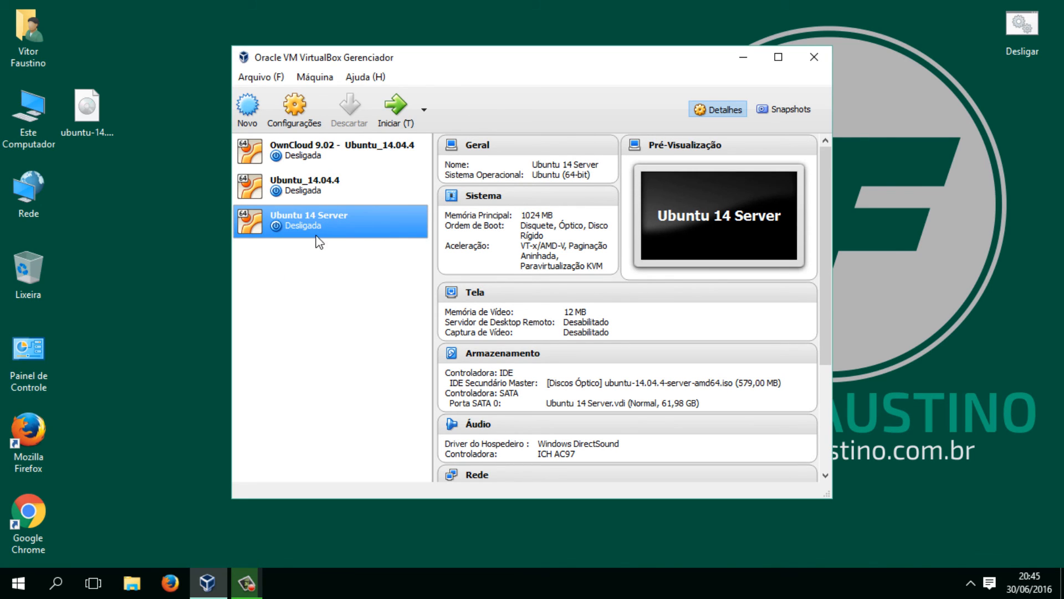
click(390, 109)
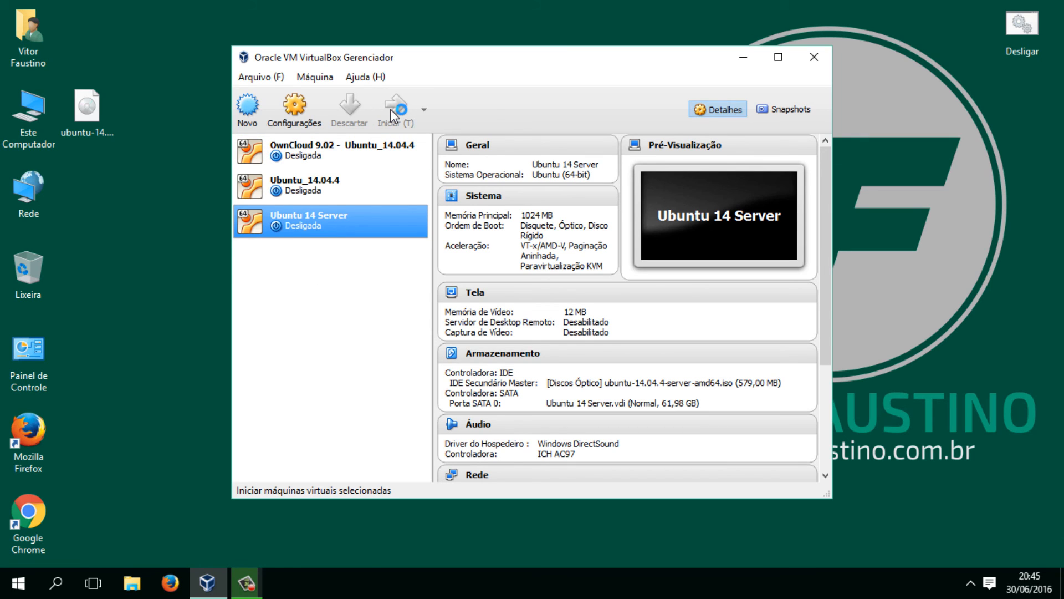